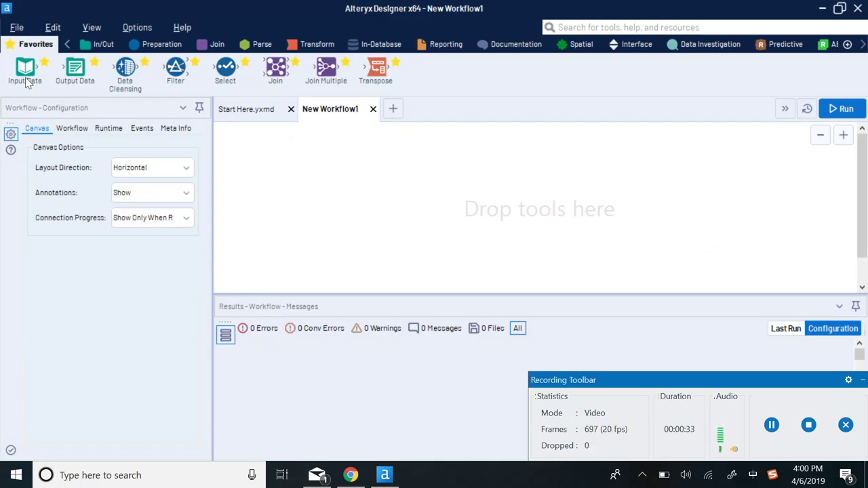
- Add an Input Data tool reading the population_total sheet of the Desktop's population_total.xlsx
mouse_move(27, 81)
left_mouse_down()
mouse_move(33, 76)
mouse_move(271, 171)
left_mouse_up()
left_click(189, 141)
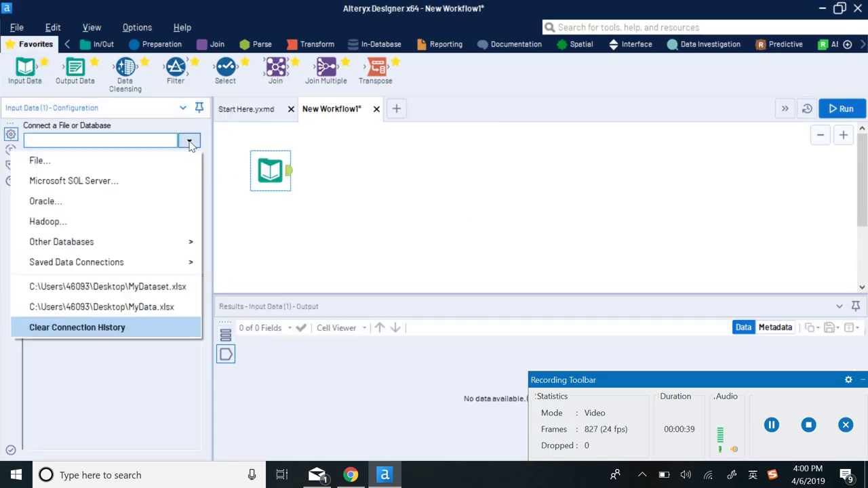
left_click(129, 162)
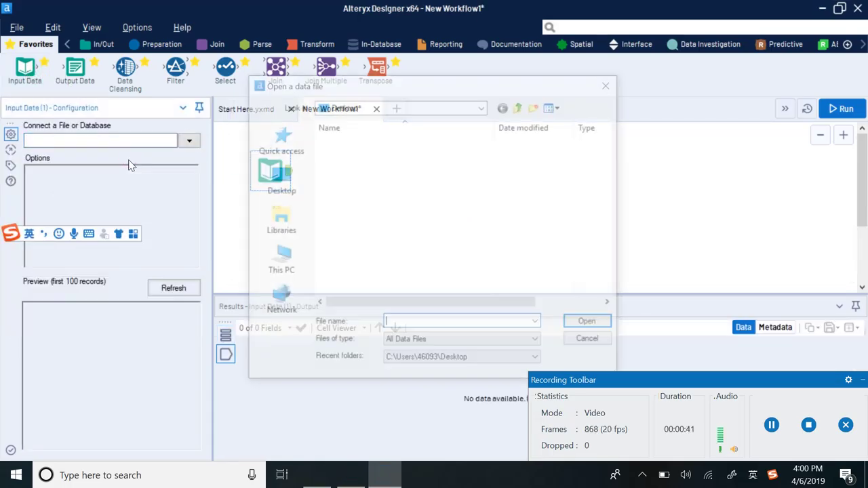
left_click(299, 193)
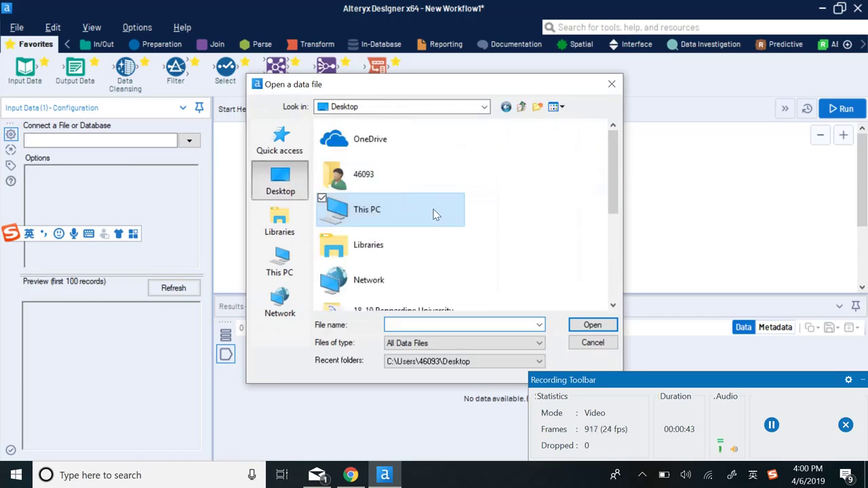
scroll(373, 224, "down", 2)
scroll(413, 230, "down", 3)
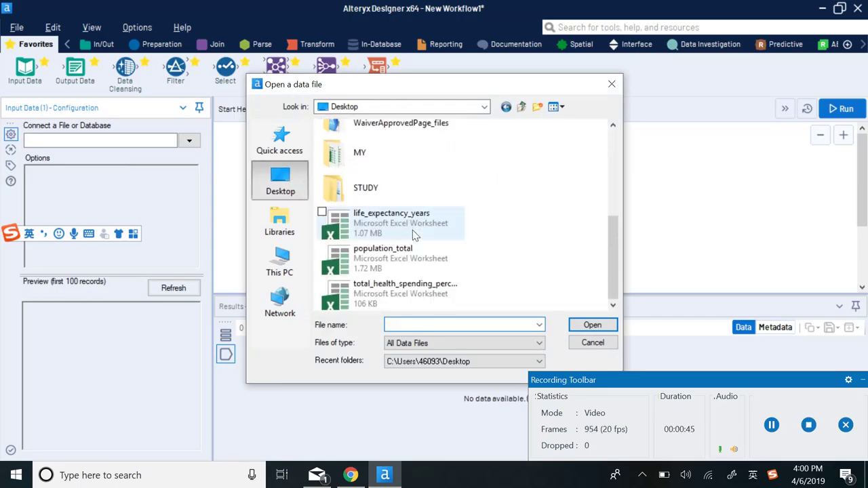
left_click(409, 266)
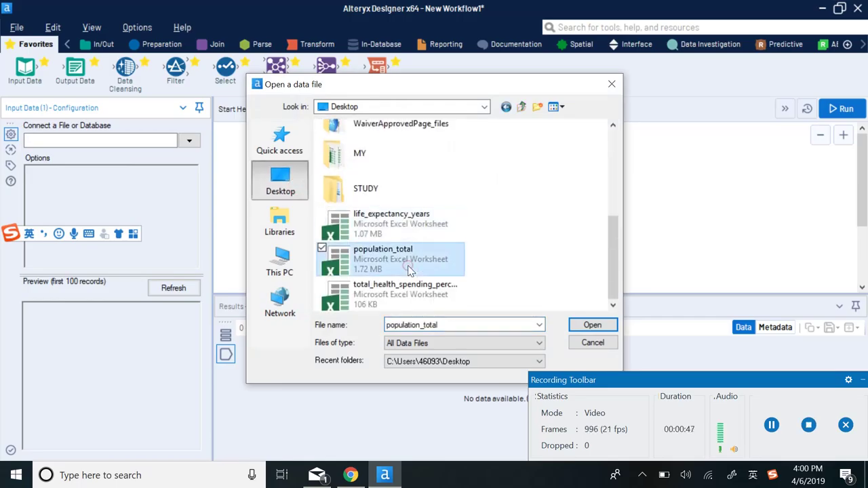
left_click(592, 326)
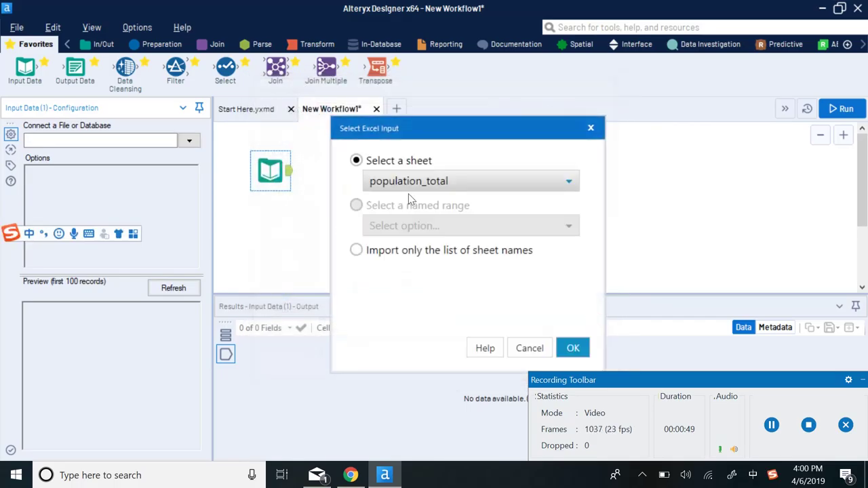
left_click(563, 347)
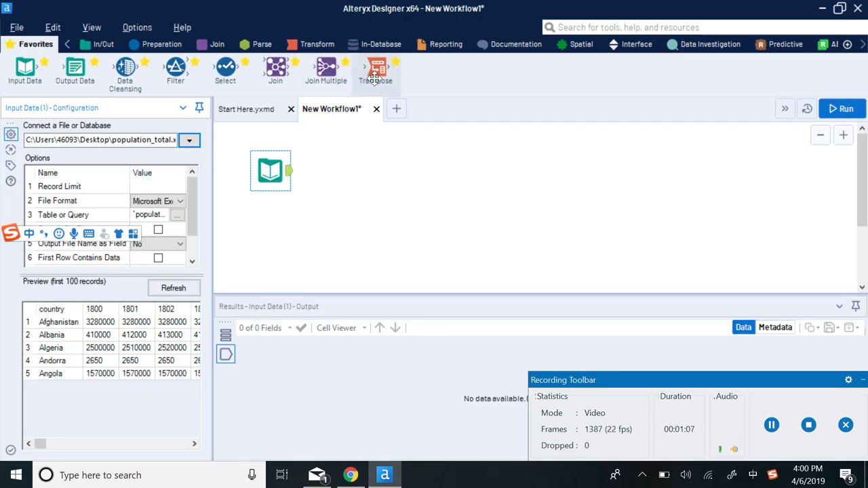
- Add a Transpose tool with country as the key field and run the workflow
left_click_drag(377, 67, 351, 172)
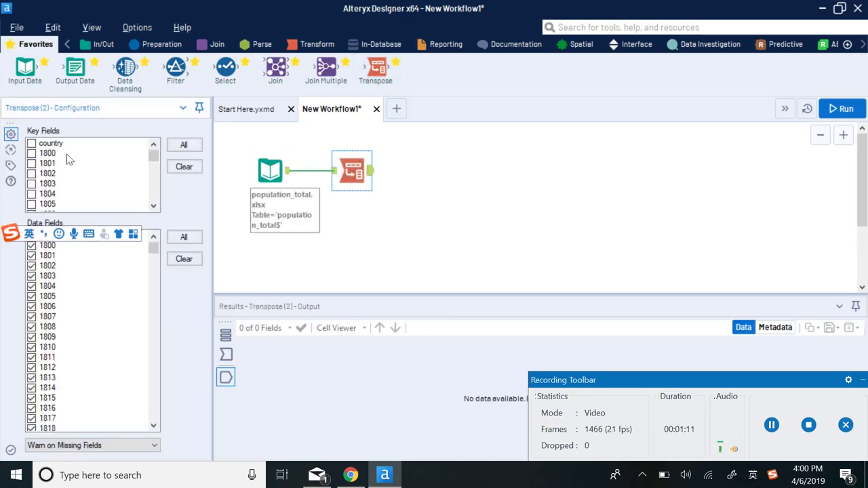
left_click(31, 144)
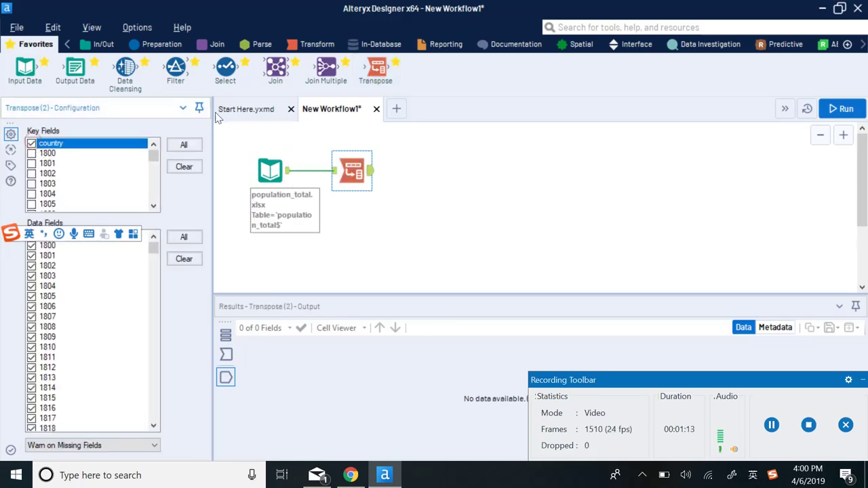
left_click(842, 108)
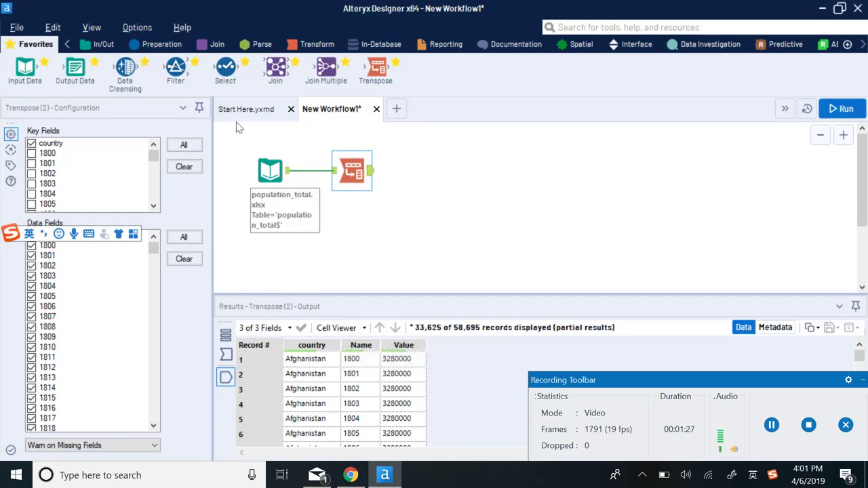
left_click_drag(225, 68, 415, 169)
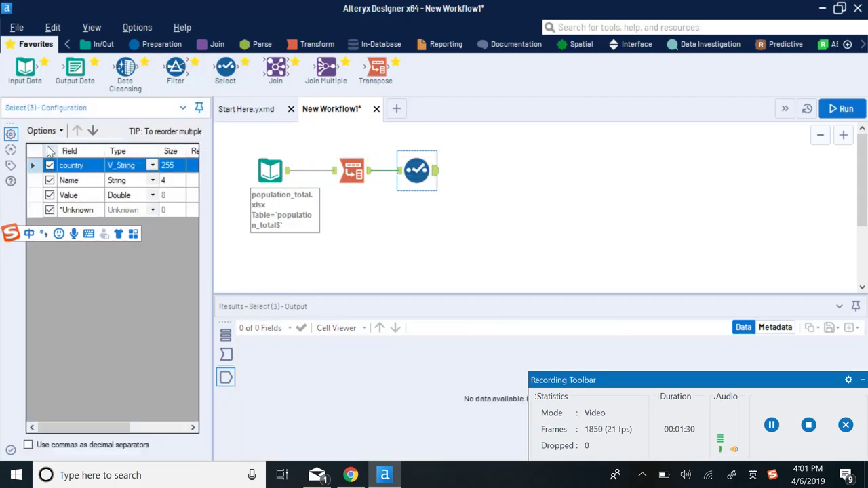
left_click(49, 210)
- In the Select tool, rename the fields to Country, Year and Population, then rerun
left_click_drag(81, 427, 108, 427)
left_click(163, 165)
type("Coun")
type("t")
key("BackSpace")
type("y")
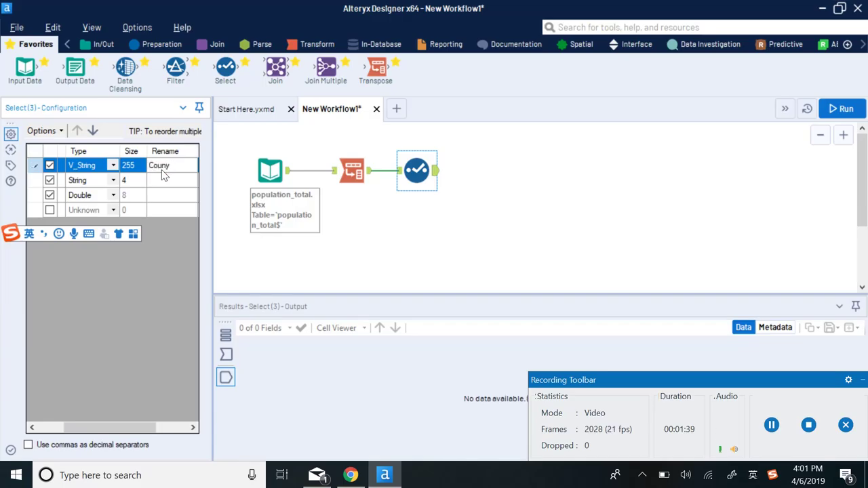
key("BackSpace")
type("try")
left_click(168, 183)
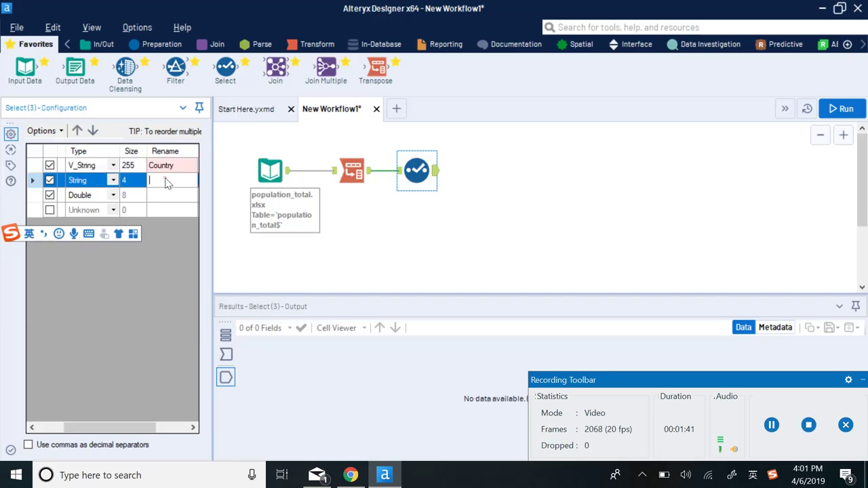
type("Year")
left_click(163, 195)
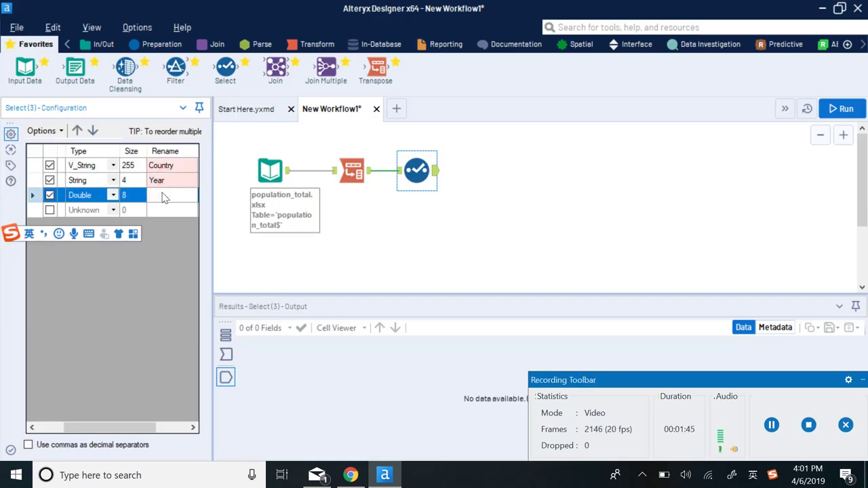
type("Populat")
type("ion")
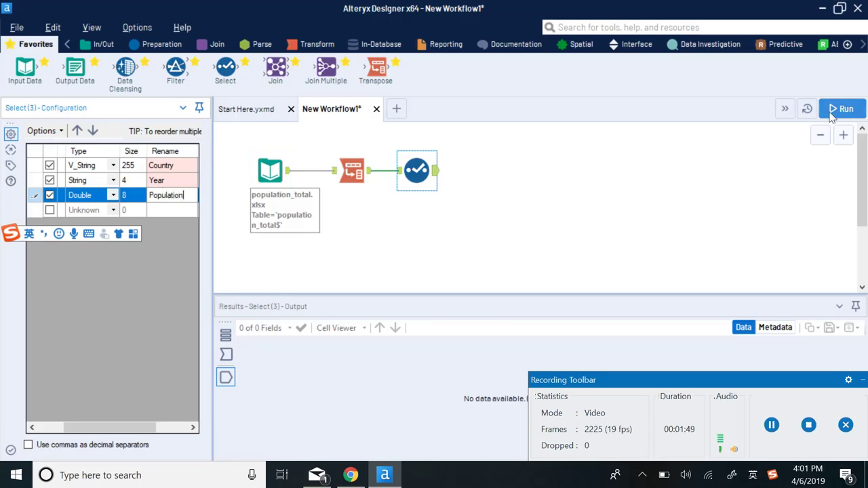
left_click(841, 110)
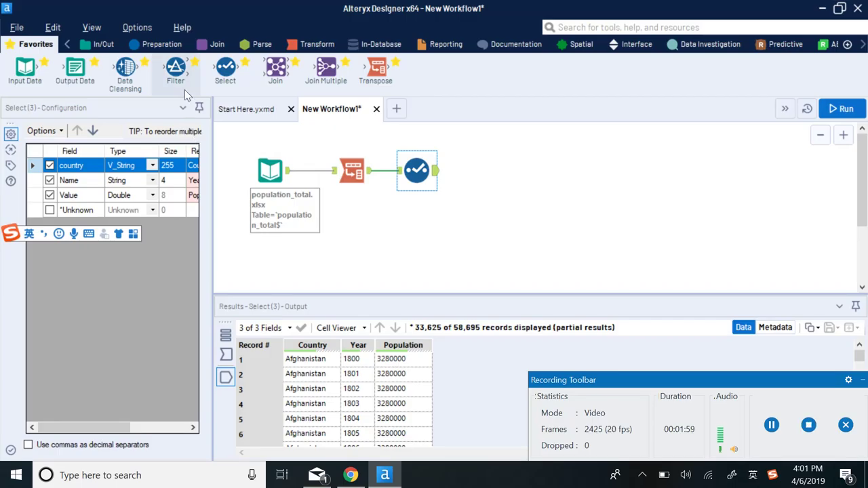
mouse_move(175, 67)
left_mouse_down()
mouse_move(391, 169)
mouse_move(481, 171)
left_mouse_up()
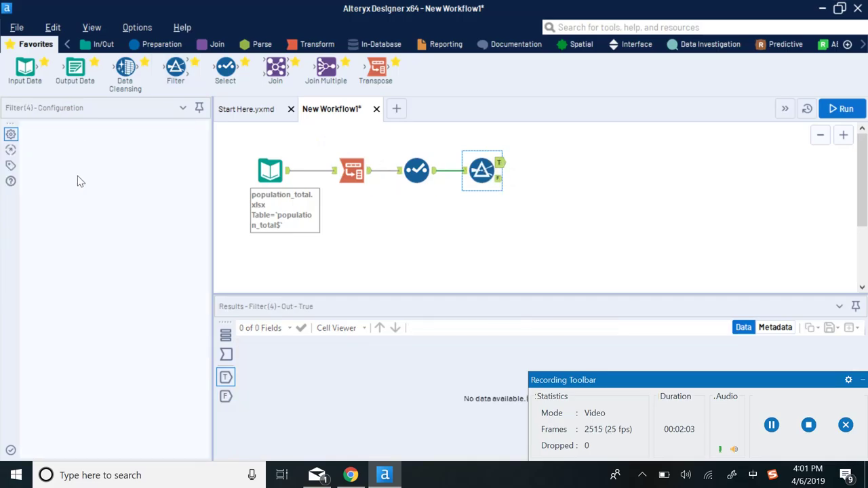
- Set the Filter to keep rows where Population is not null, then run
left_click(101, 199)
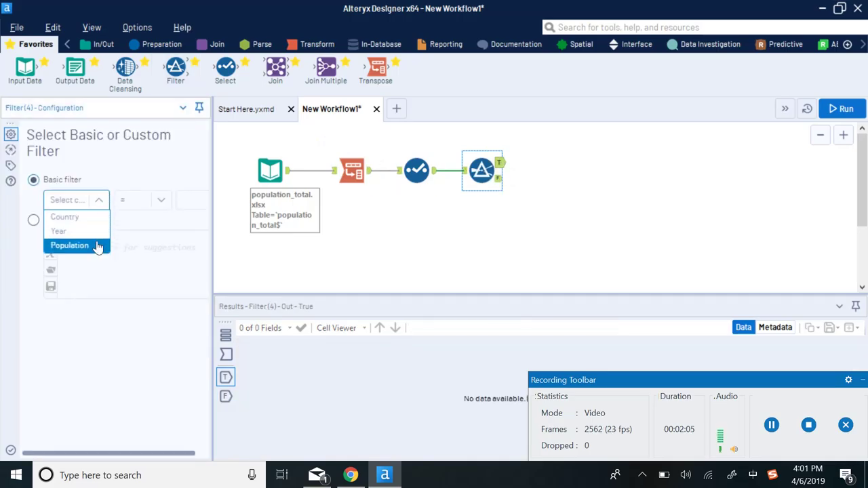
left_click(98, 246)
left_click(162, 201)
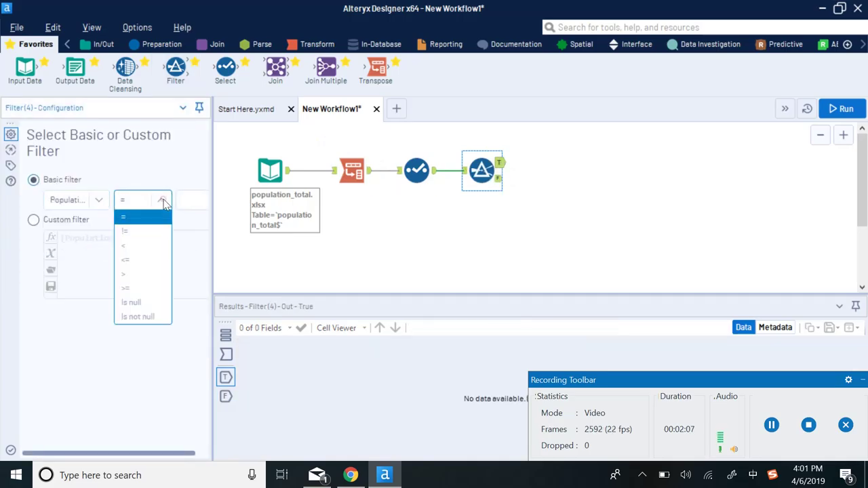
left_click(143, 317)
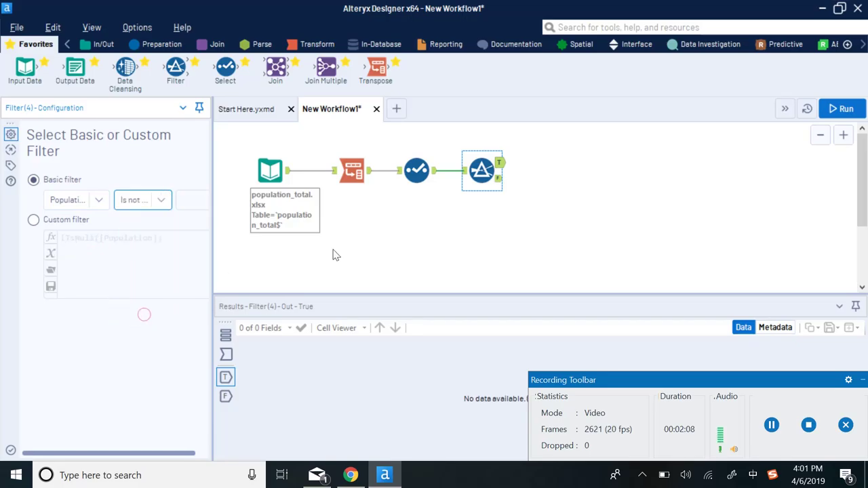
left_click(841, 108)
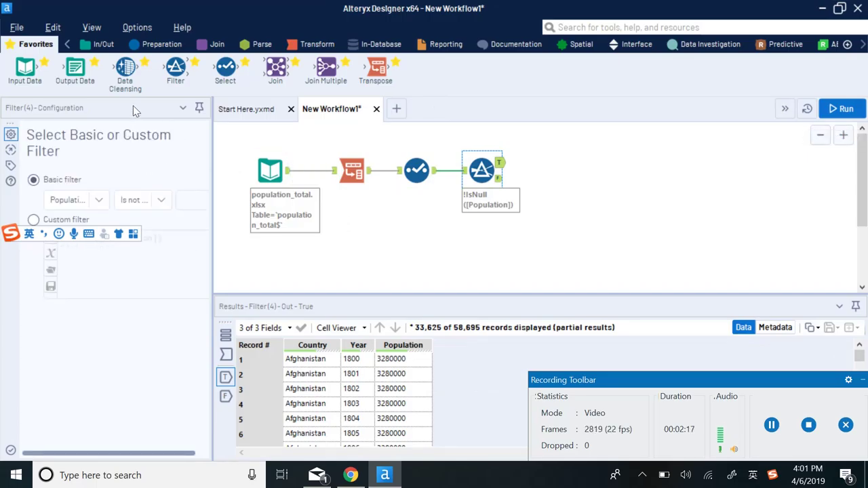
- Add a Data Cleansing tool that keeps nulls but strips tabs, line breaks and duplicate whitespace
mouse_move(126, 68)
left_mouse_down()
mouse_move(424, 169)
mouse_move(565, 162)
mouse_move(554, 162)
left_mouse_up()
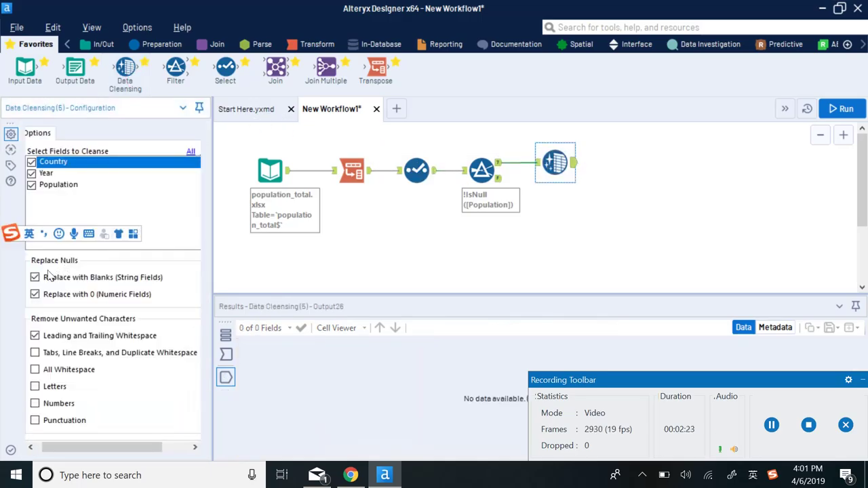
left_click(34, 277)
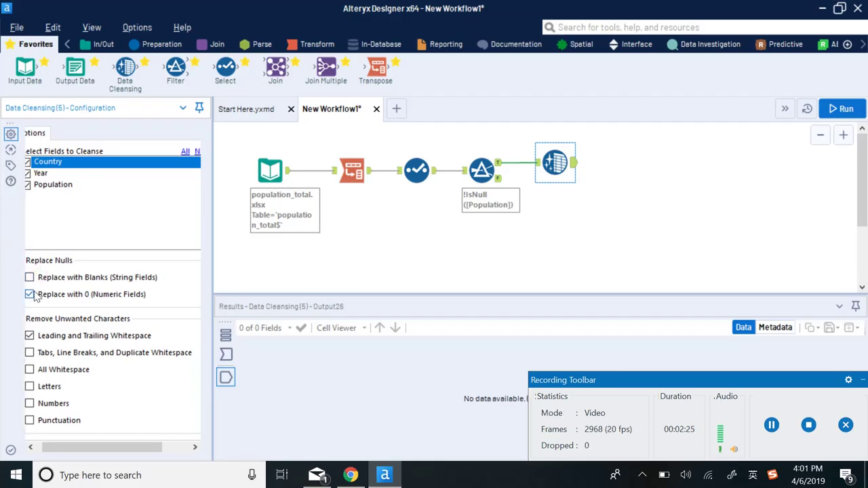
left_click(29, 294)
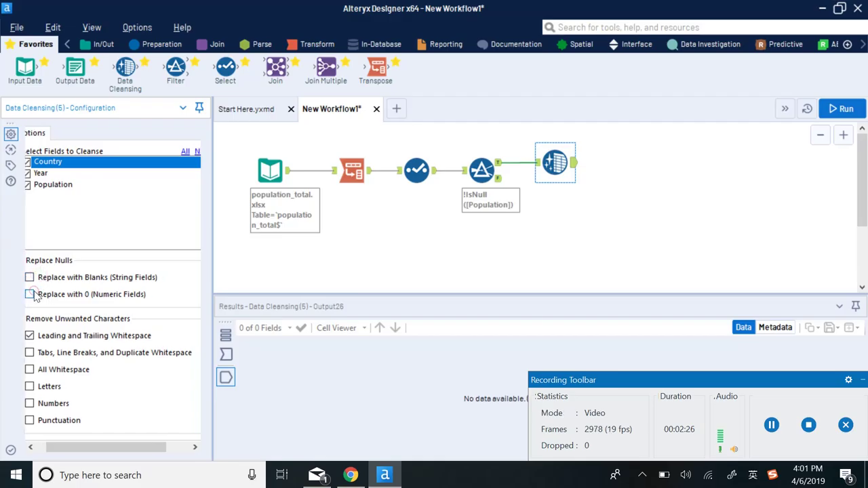
left_click(30, 354)
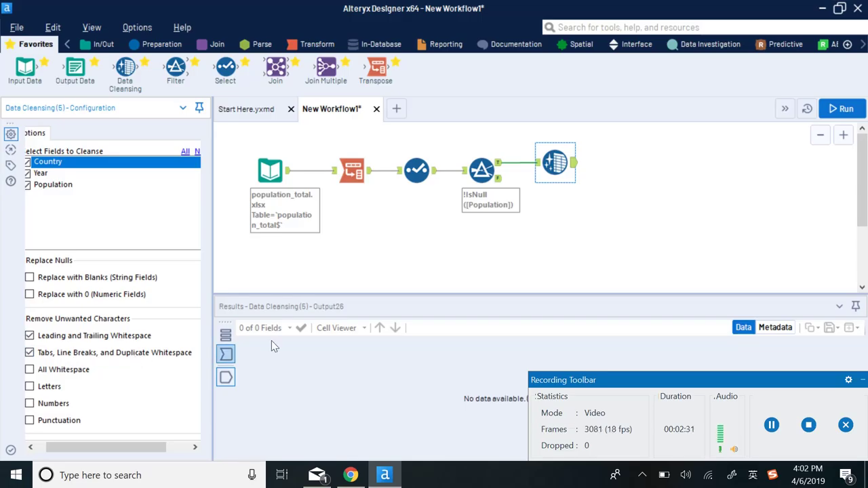
left_click(843, 110)
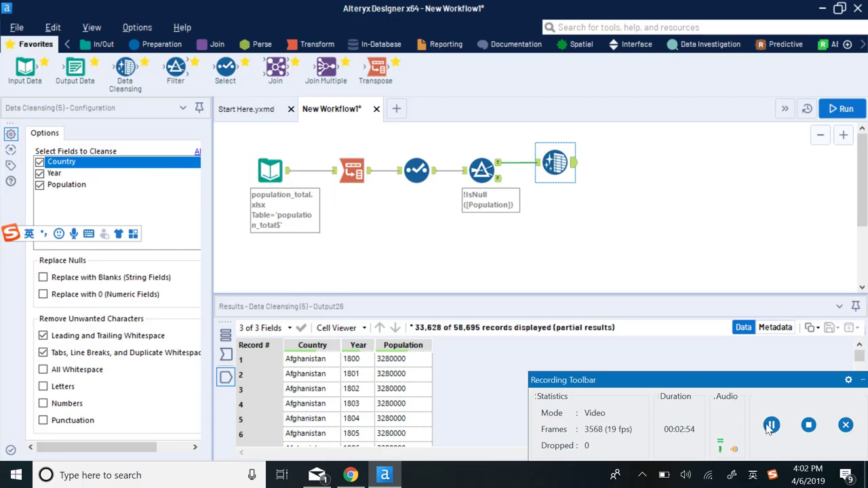
left_click(770, 425)
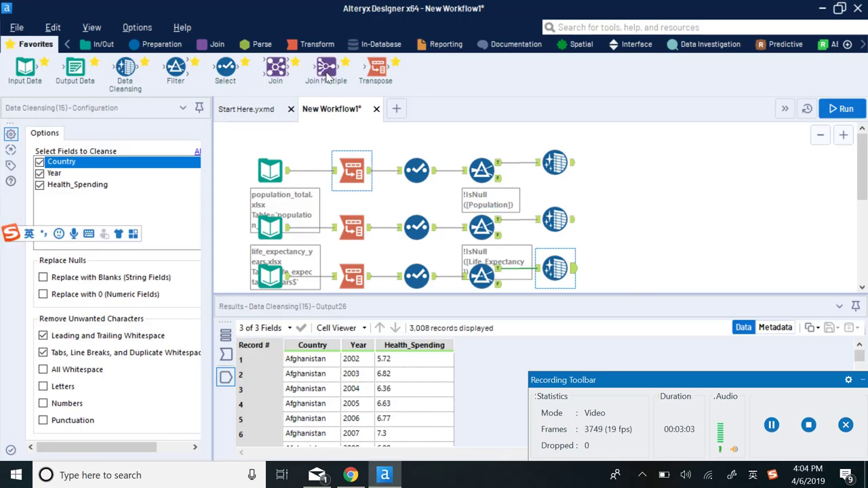
- Place a Join Multiple tool fed by the population, life expectancy and health spending branches
left_click_drag(326, 77, 668, 211)
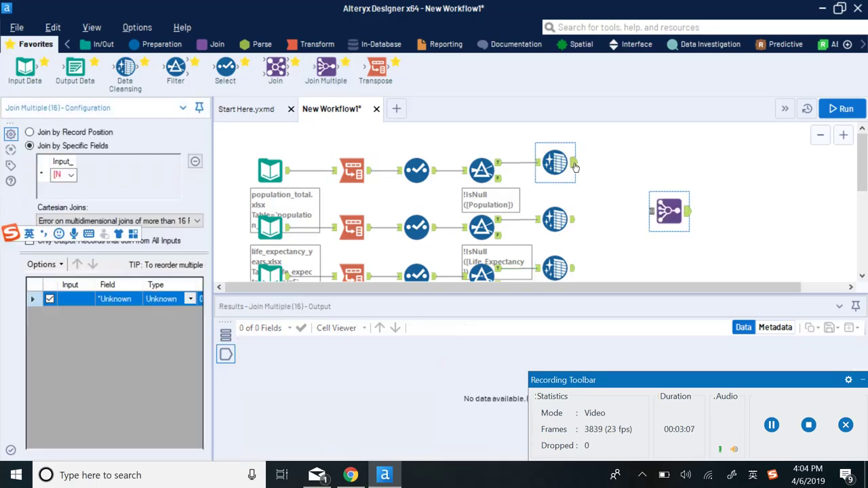
left_click_drag(571, 163, 651, 211)
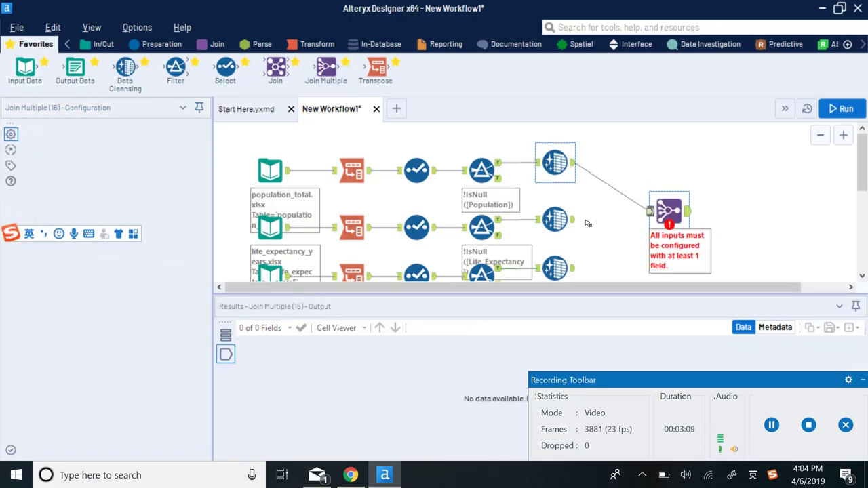
left_click_drag(573, 219, 651, 210)
left_click_drag(573, 269, 651, 211)
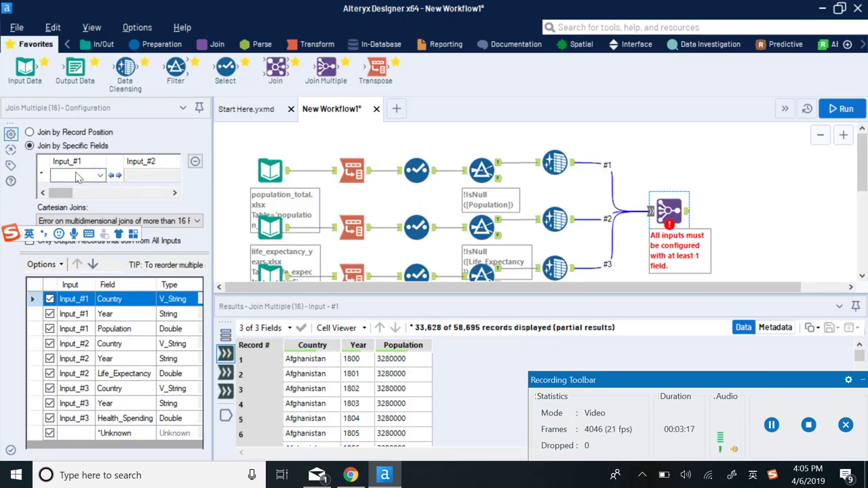
- Set Country and Year as the Join Multiple join fields
left_click(99, 175)
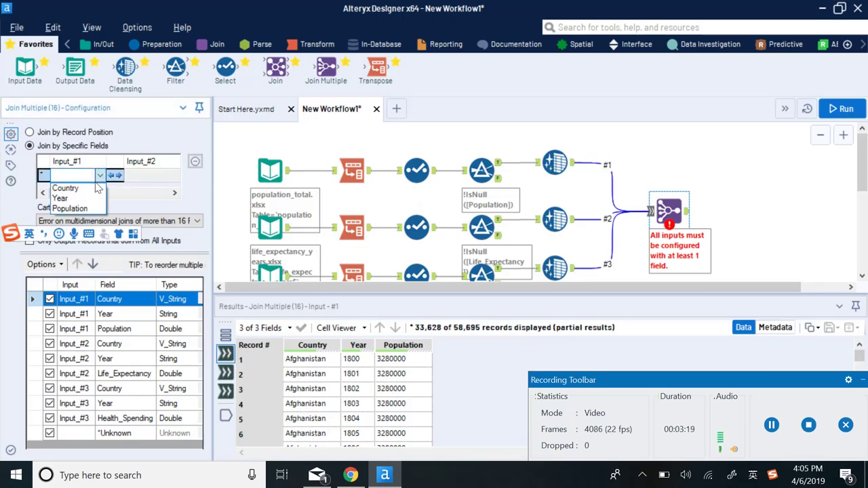
left_click(87, 187)
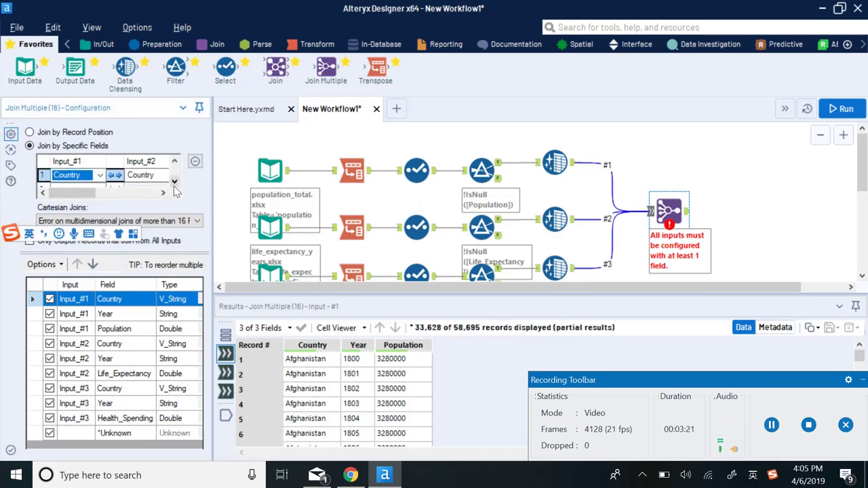
left_click(174, 181)
left_click(101, 175)
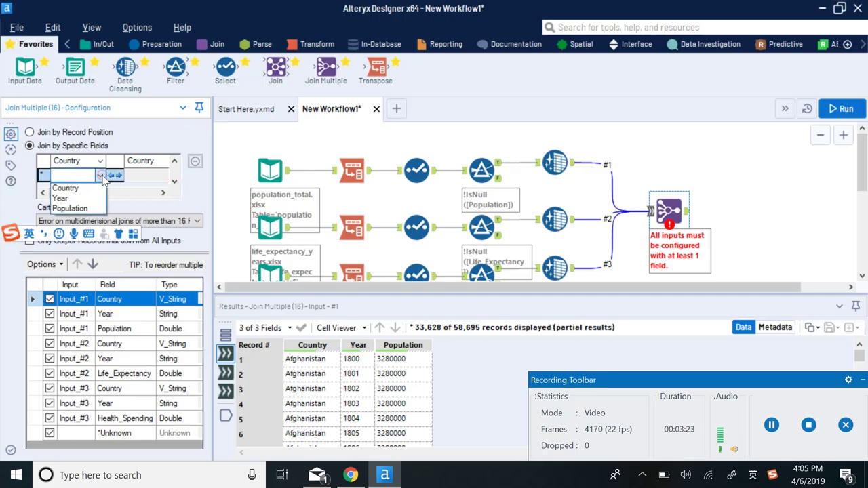
left_click(93, 199)
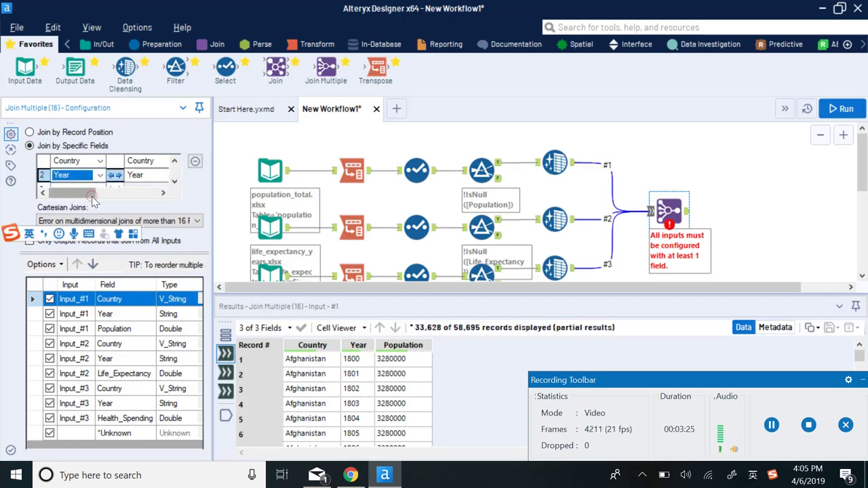
- Drop inputs 2 and 3's duplicate Country and Year fields and *Unknown, then run
left_click(49, 344)
left_click(50, 358)
left_click(49, 389)
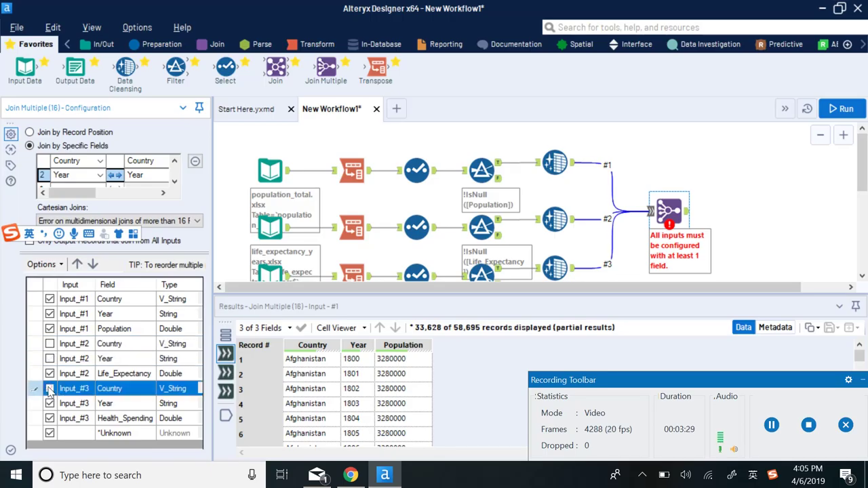
left_click(49, 404)
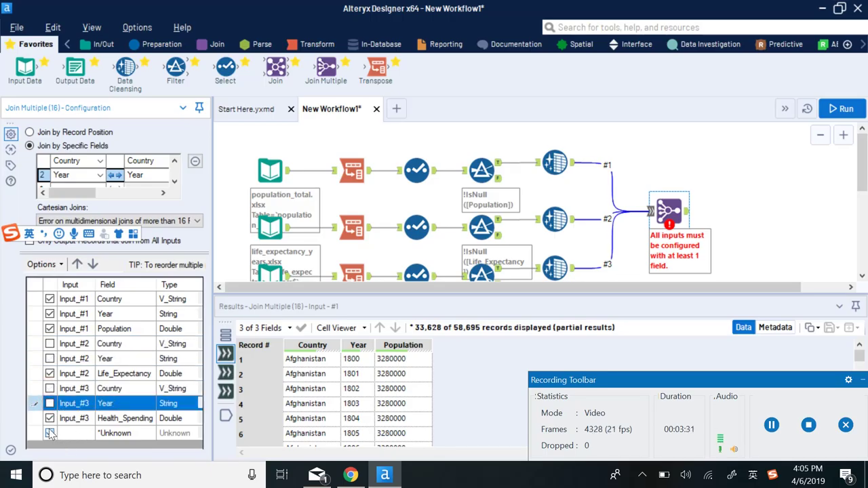
left_click(49, 433)
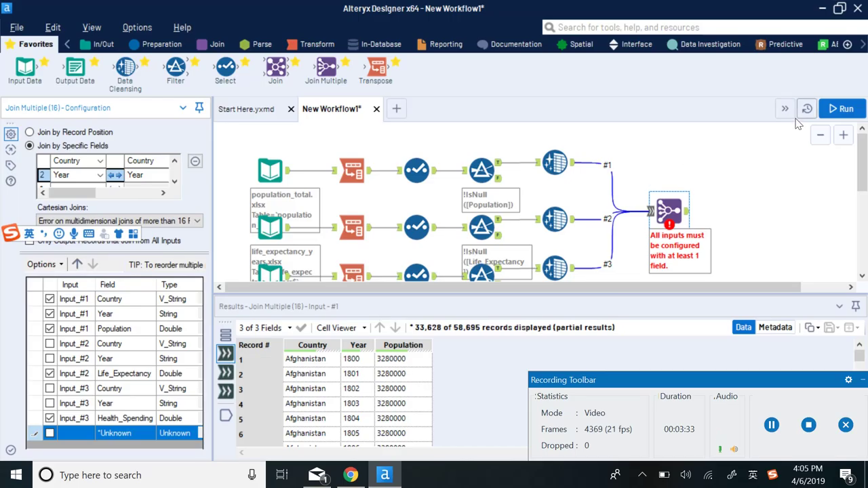
left_click(841, 109)
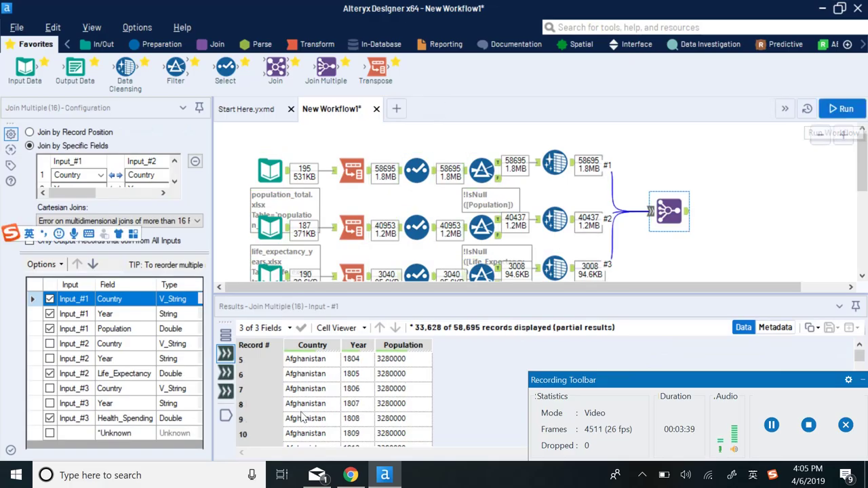
- Inspect the joined output showing all five fields
left_click(226, 416)
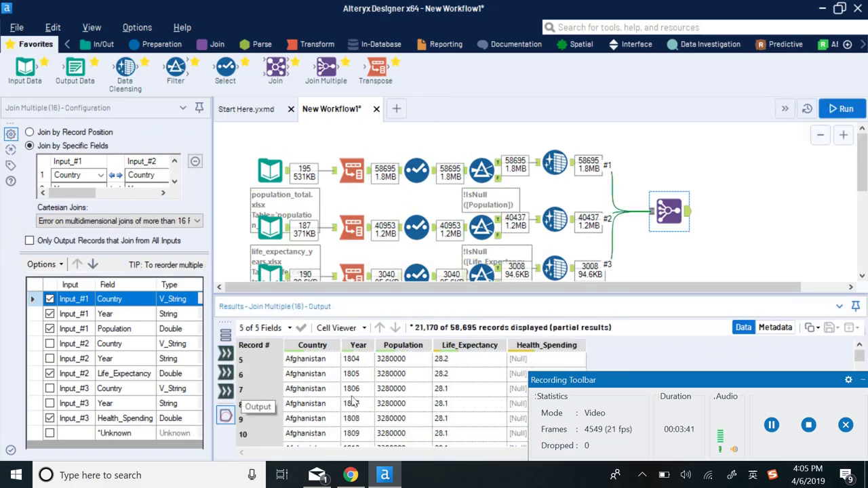
scroll(449, 384, "up", 1)
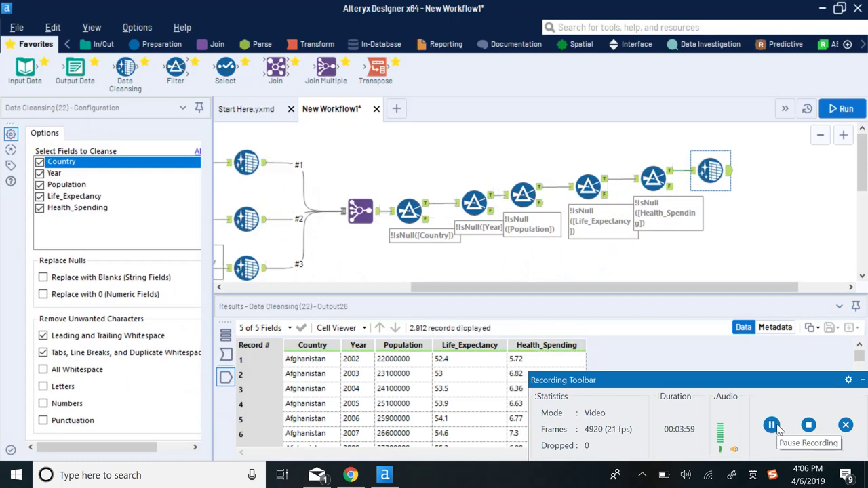
- Attach an Output Data tool after the final Data Cleansing step and list its write destinations
scroll(482, 385, "down", 3)
scroll(482, 385, "down", 6)
scroll(482, 385, "up", 3)
scroll(481, 385, "up", 5)
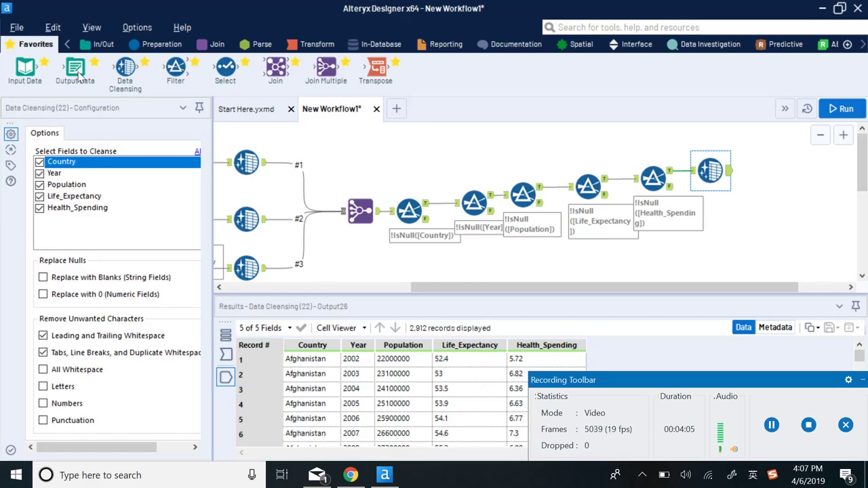
mouse_move(76, 74)
left_mouse_down()
mouse_move(683, 150)
mouse_move(779, 171)
left_mouse_up()
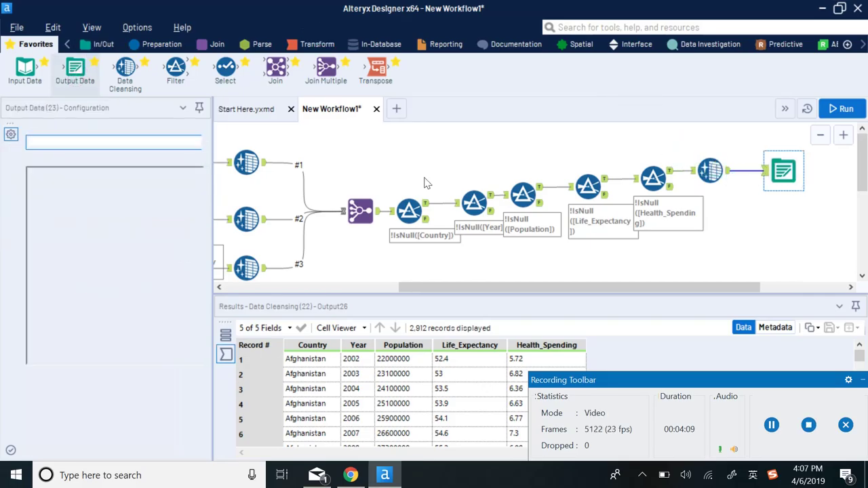
left_click(189, 144)
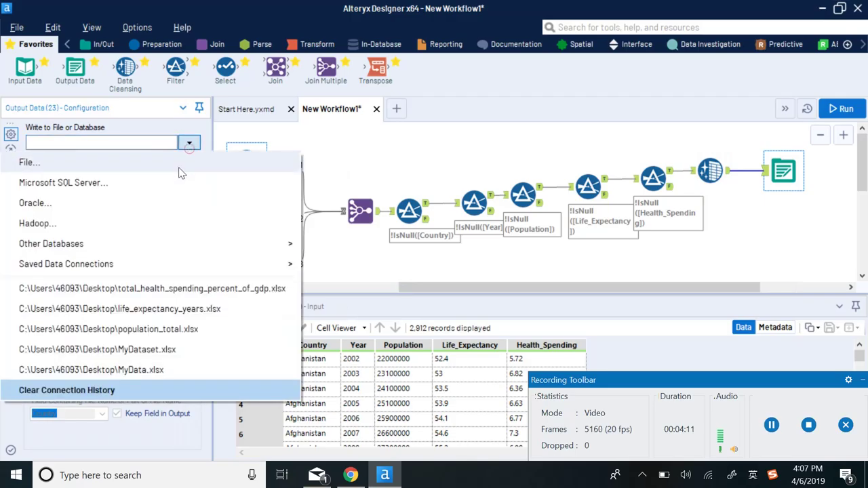
- Write the output to a Microsoft Excel (*.xlsx) file named MyDataset on the Desktop
left_click(177, 170)
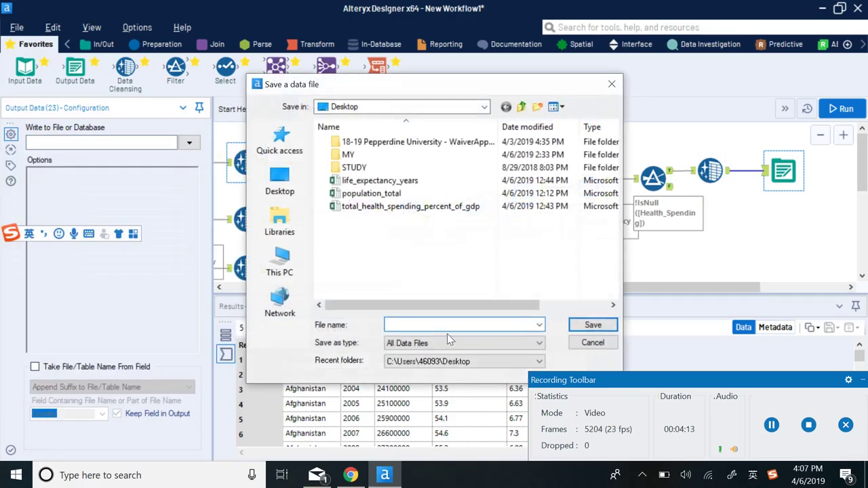
left_click(446, 339)
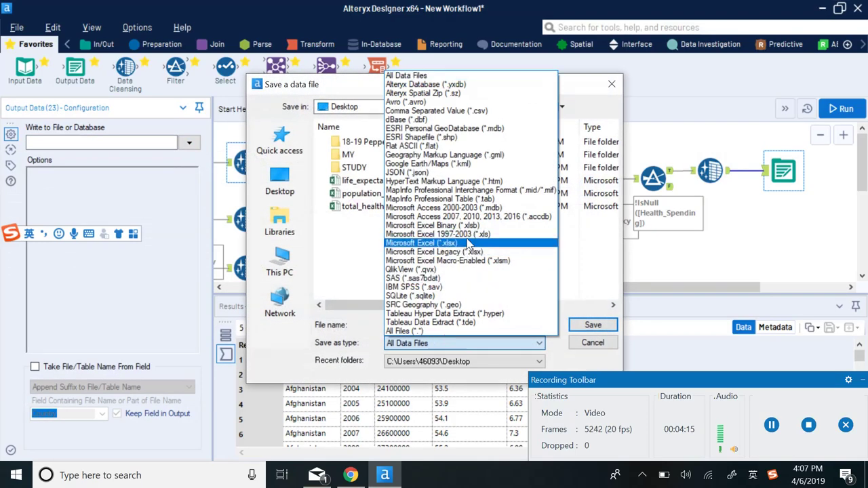
left_click(468, 243)
left_click(447, 325)
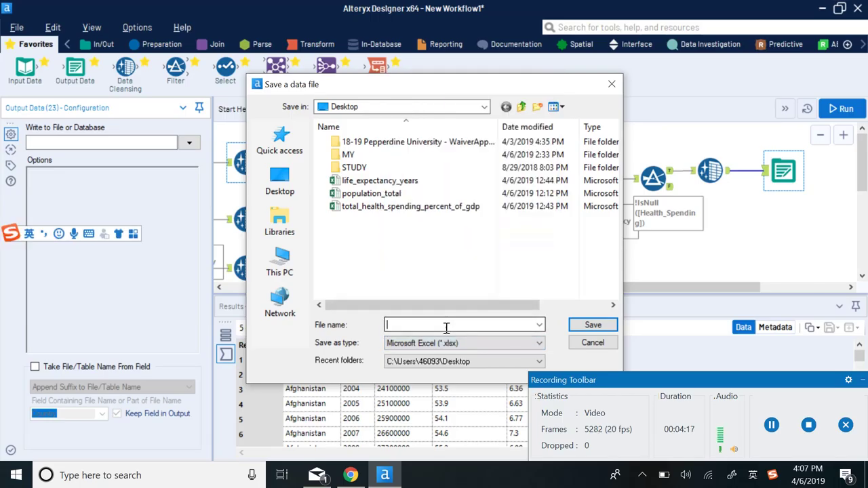
type("MyDat")
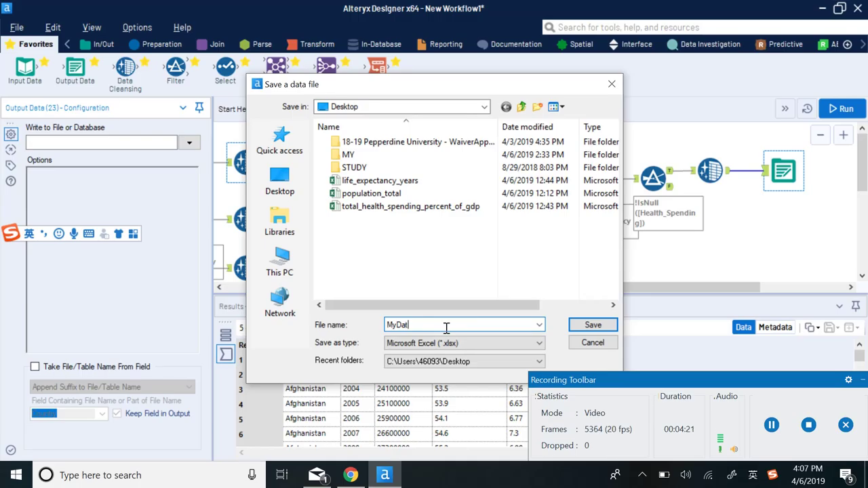
type("asey")
type("t")
left_click(612, 323)
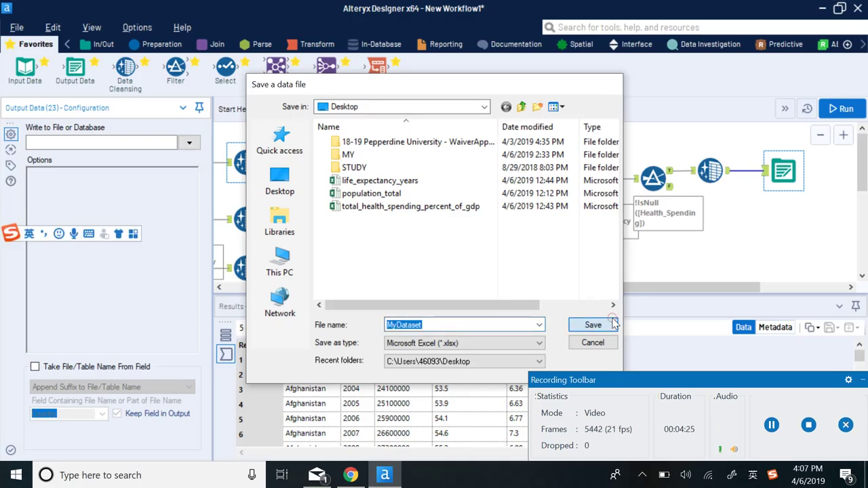
- Accept the sheet name so MyDataset.xlsx is saved to the Desktop as a new Excel sheet
left_click(409, 270)
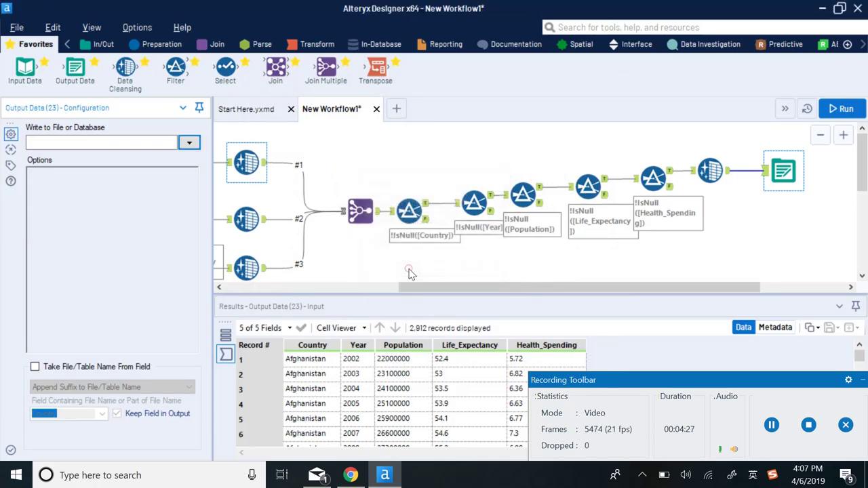